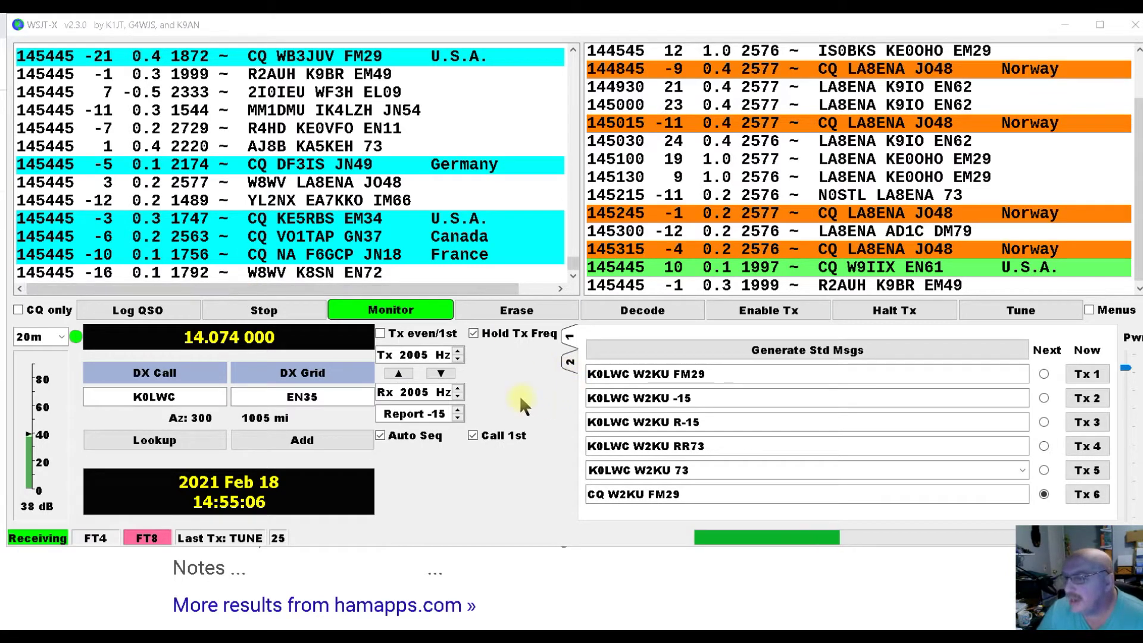
- Switch to the browser, open the JTAlert site from the search results, and read its features, install instructions and download sections
click(563, 564)
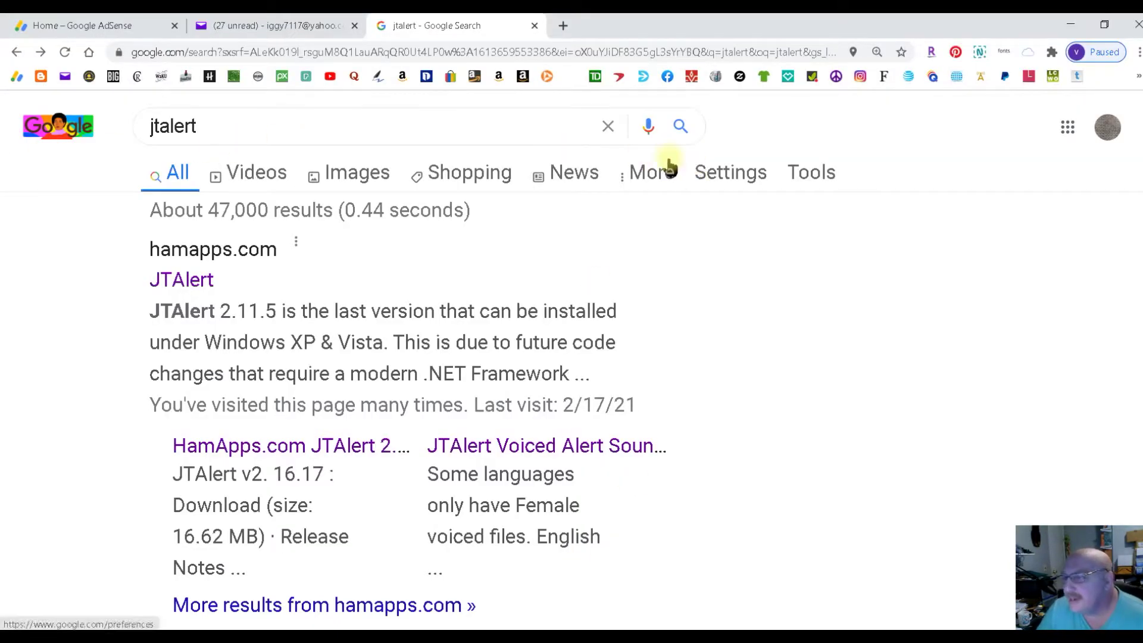
click(180, 282)
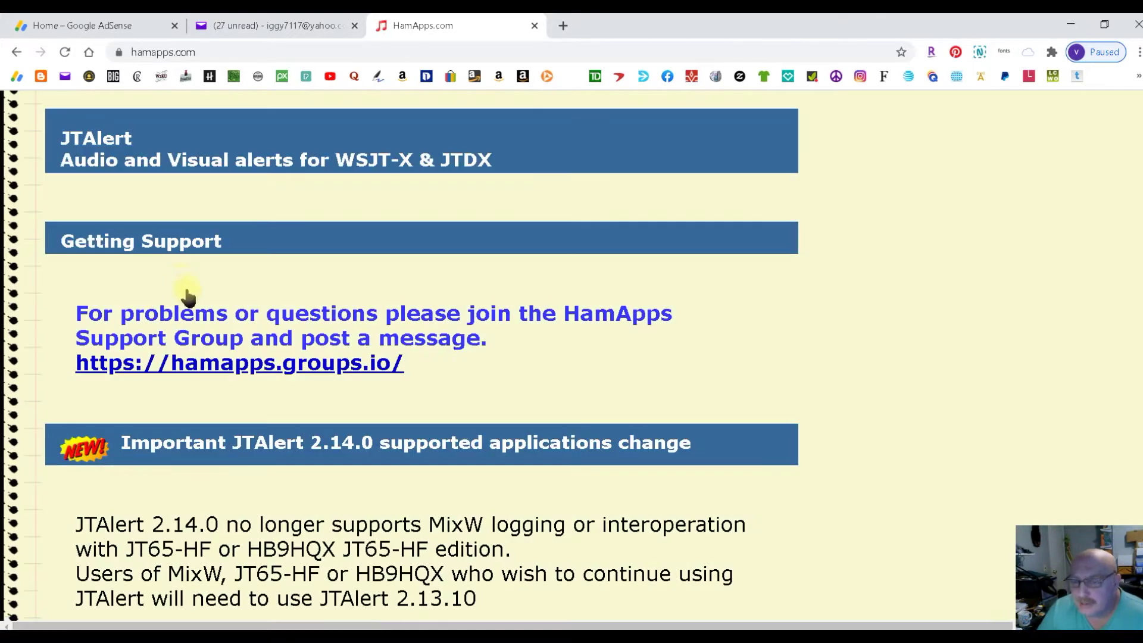
scroll(184, 285, down, 14)
scroll(206, 374, down, 20)
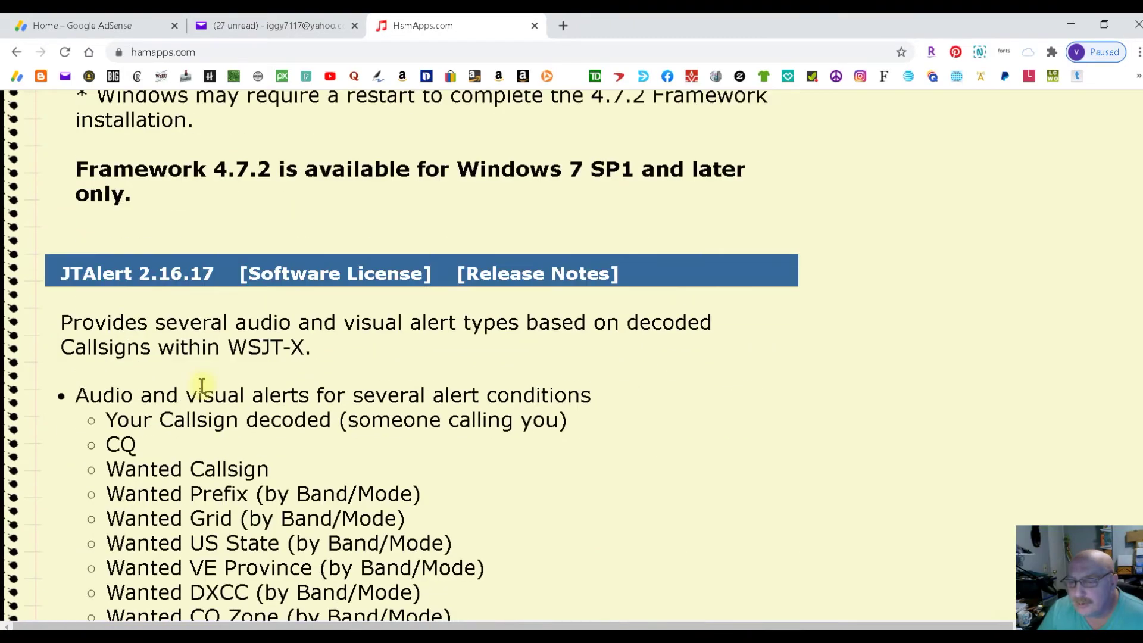
scroll(206, 397, down, 15)
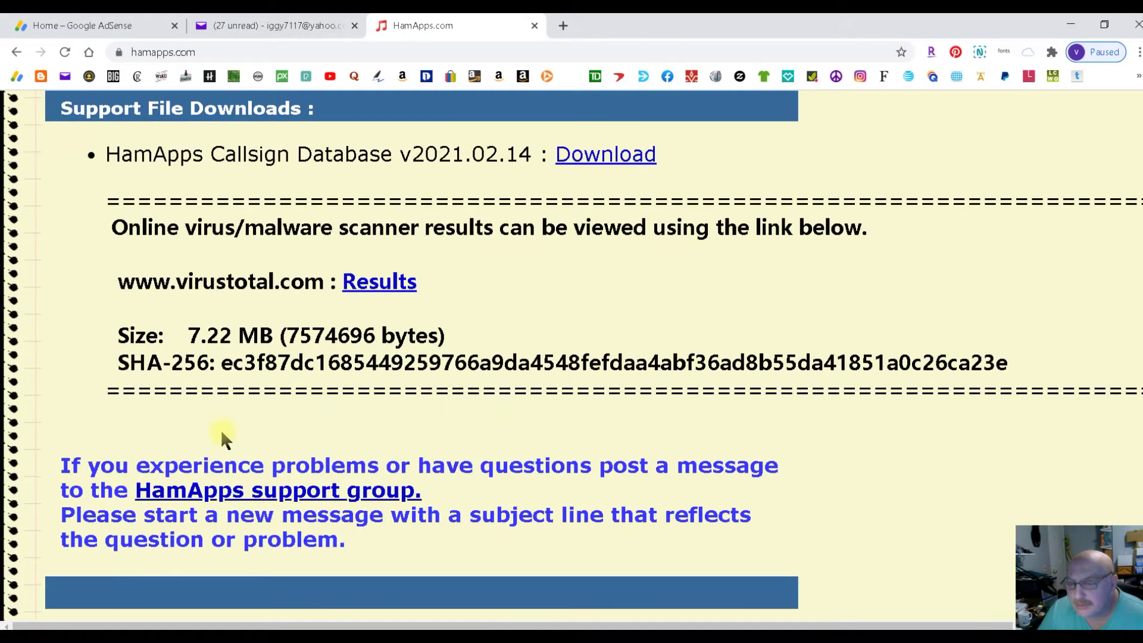
scroll(222, 430, up, 9)
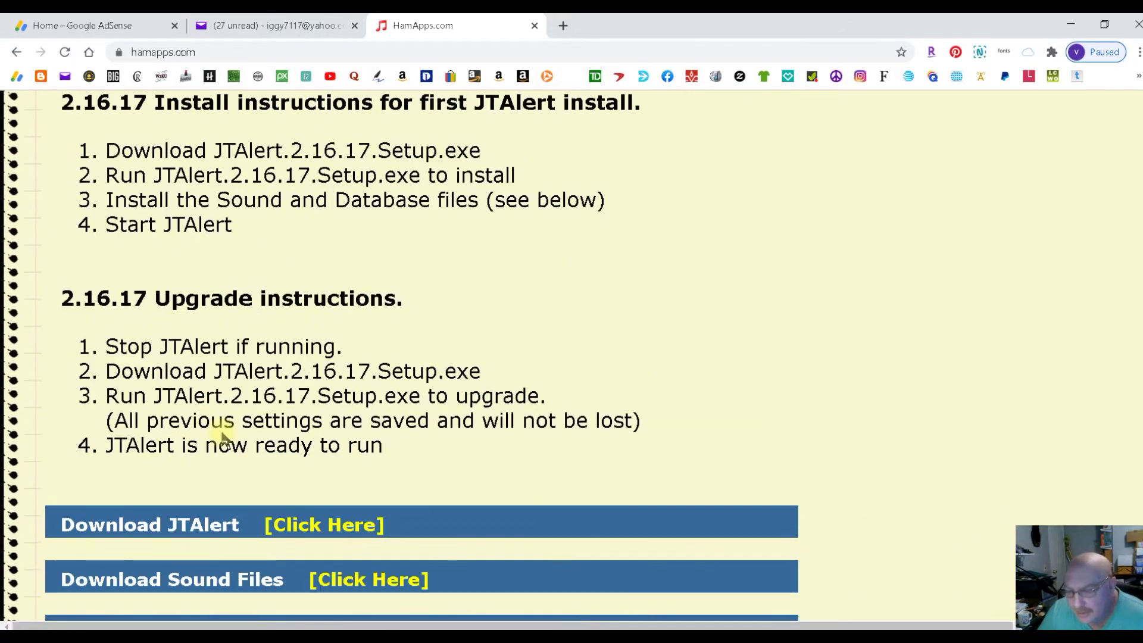
scroll(221, 438, up, 4)
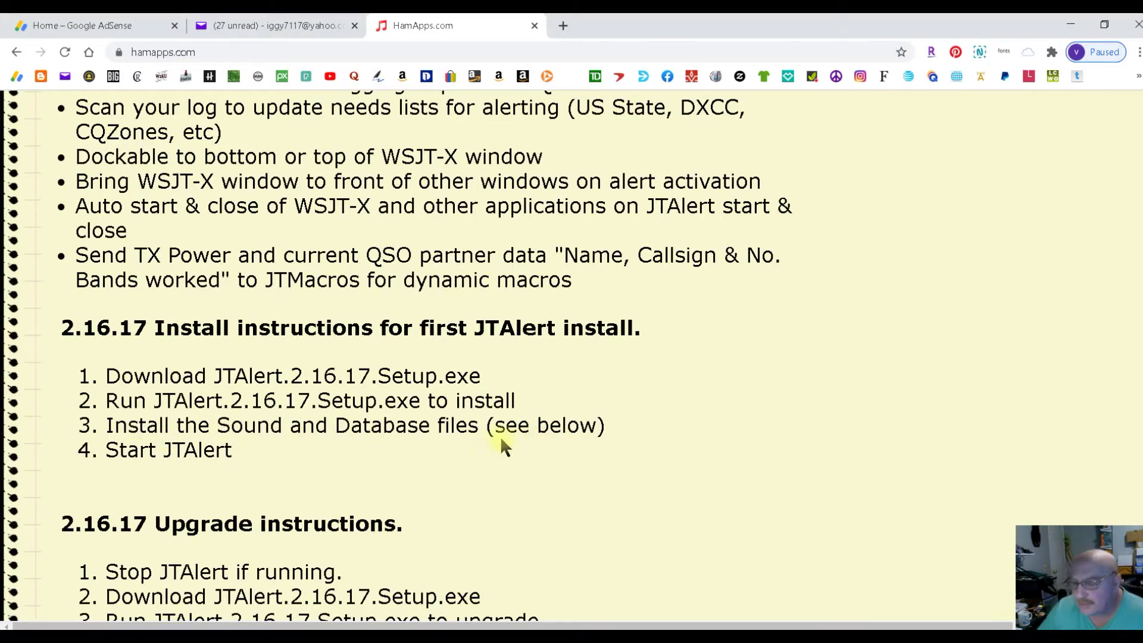
scroll(503, 447, down, 5)
scroll(563, 434, down, 1)
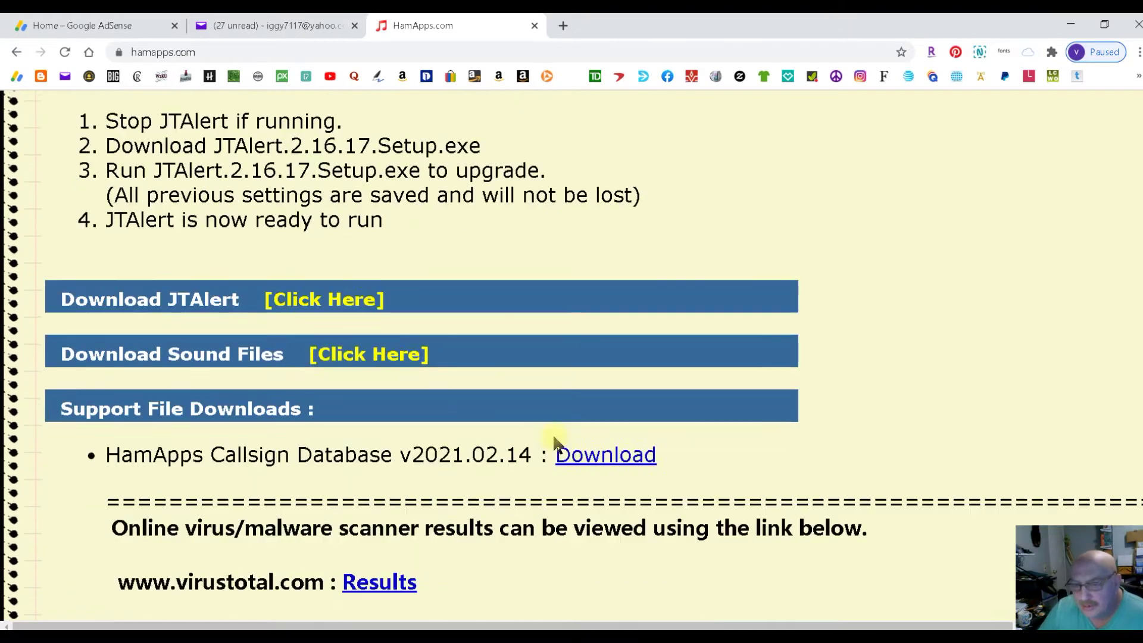
- Review the languages offered on the JTAlert sound files download page and return to the main JTAlert page
click(357, 357)
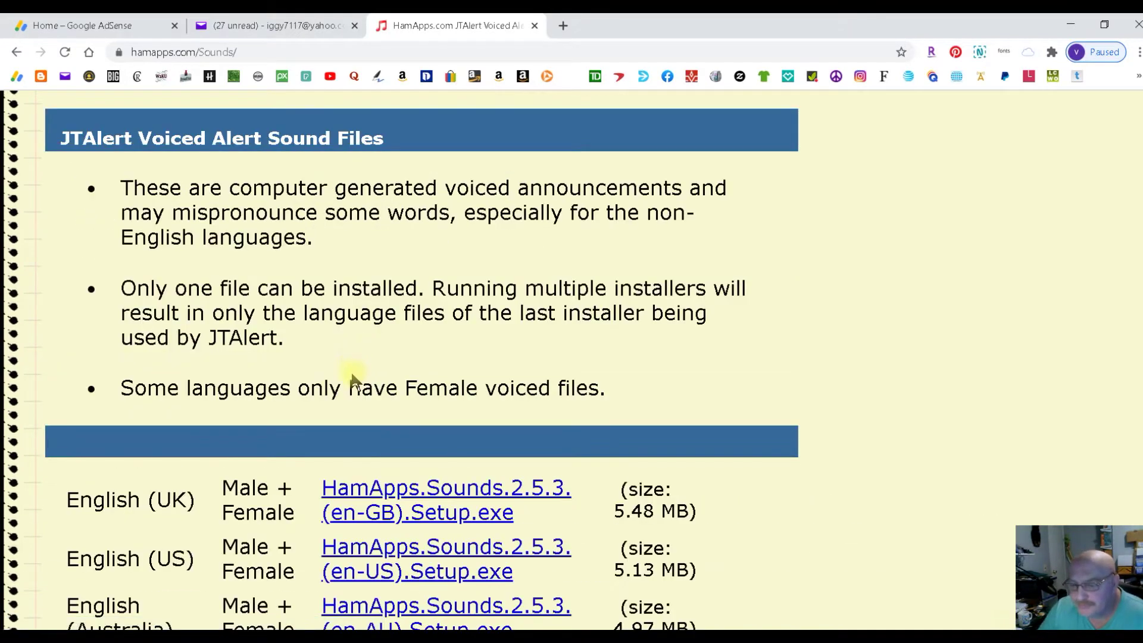
scroll(351, 381, down, 5)
scroll(160, 357, down, 3)
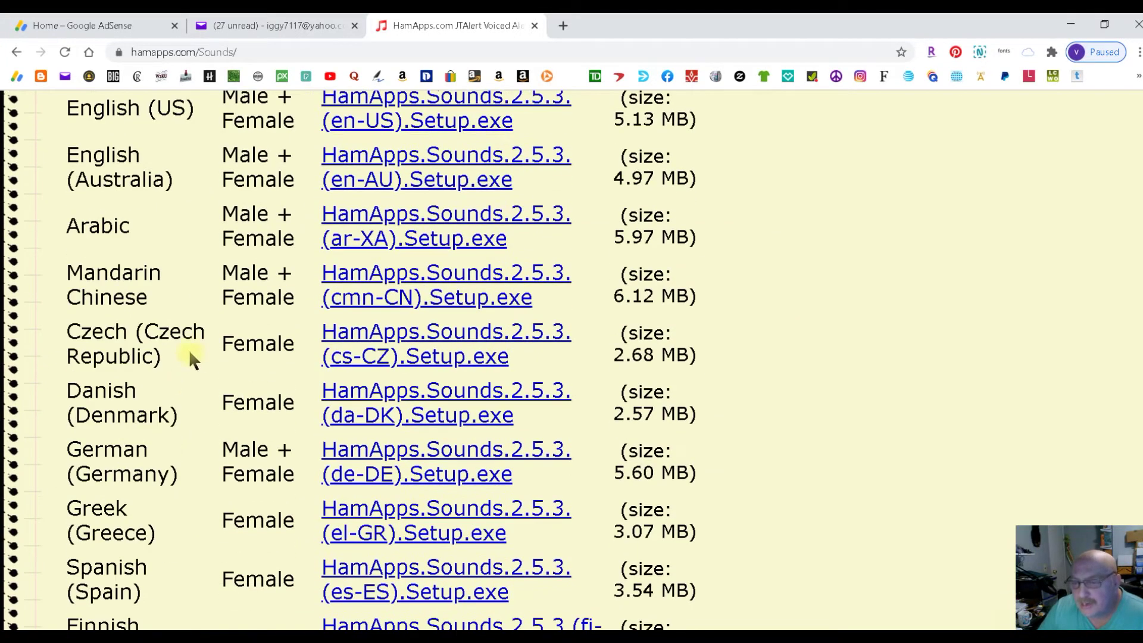
scroll(168, 405, down, 1)
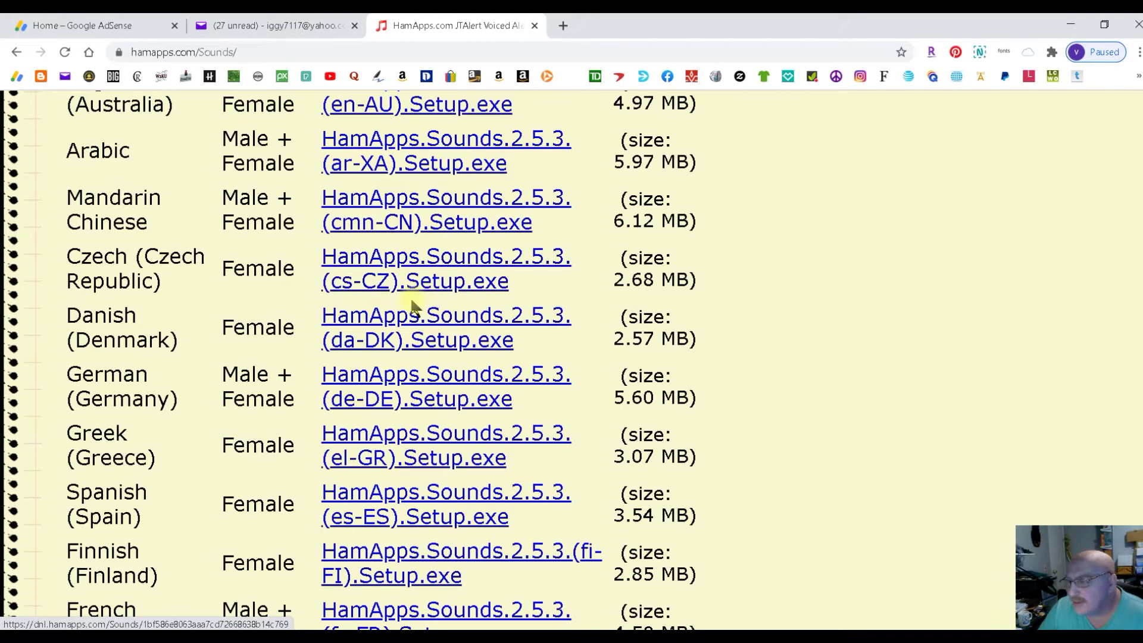
scroll(408, 306, up, 4)
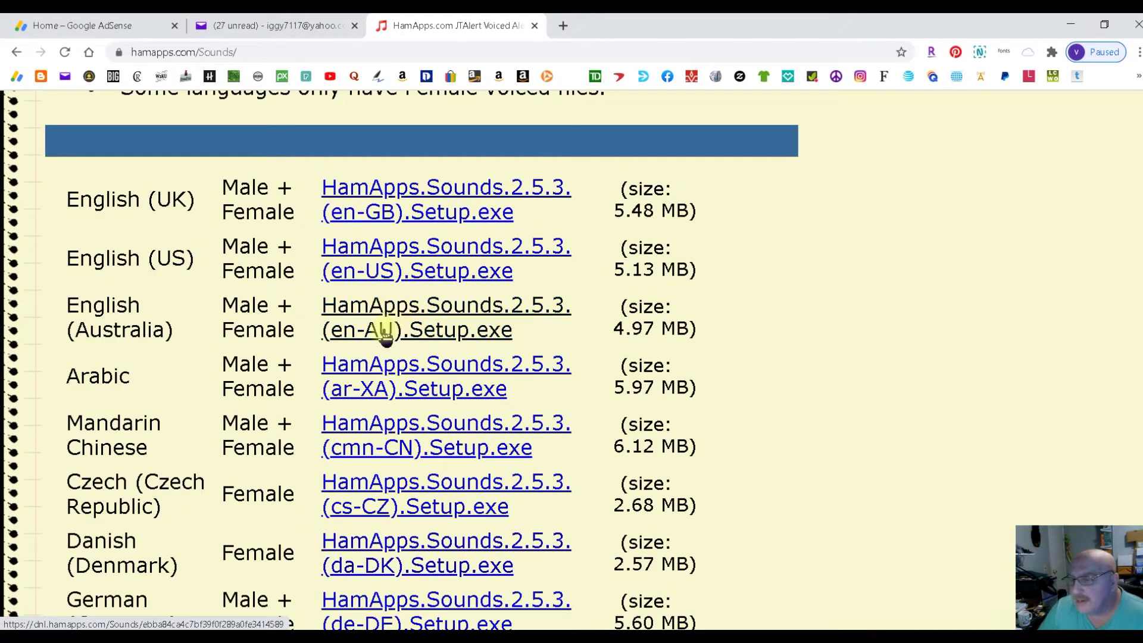
scroll(417, 336, up, 5)
key(alt+Left)
scroll(435, 348, down, 3)
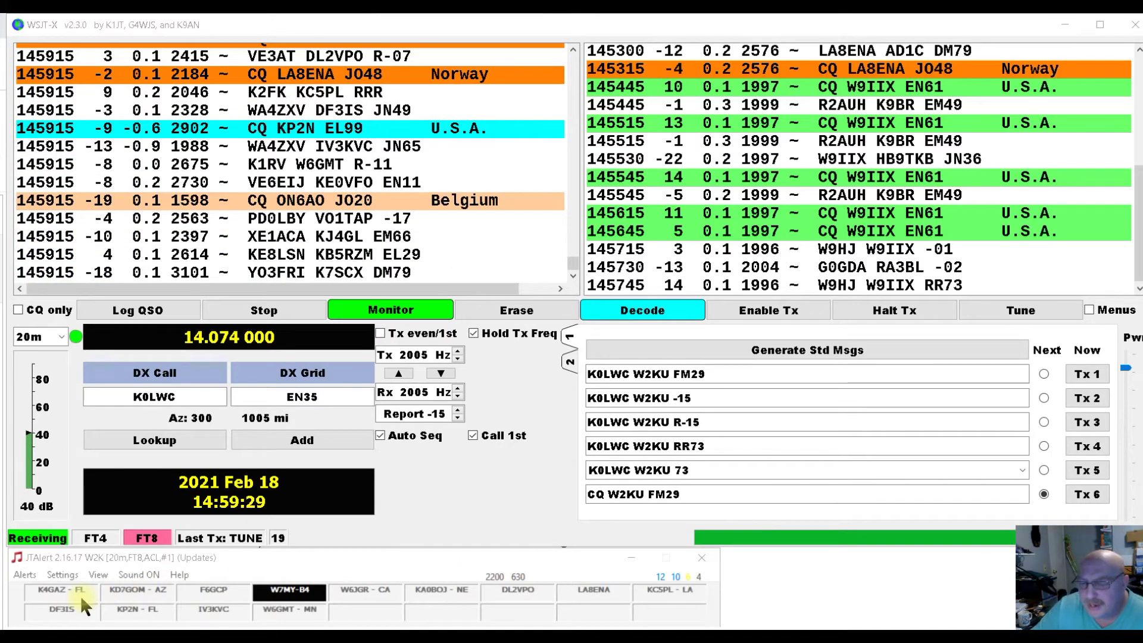
- Open JTAlert's Manage Settings dialog, expand the Logging and ACLog entries to view the logging options, and close it with OK
mouse_move(81, 596)
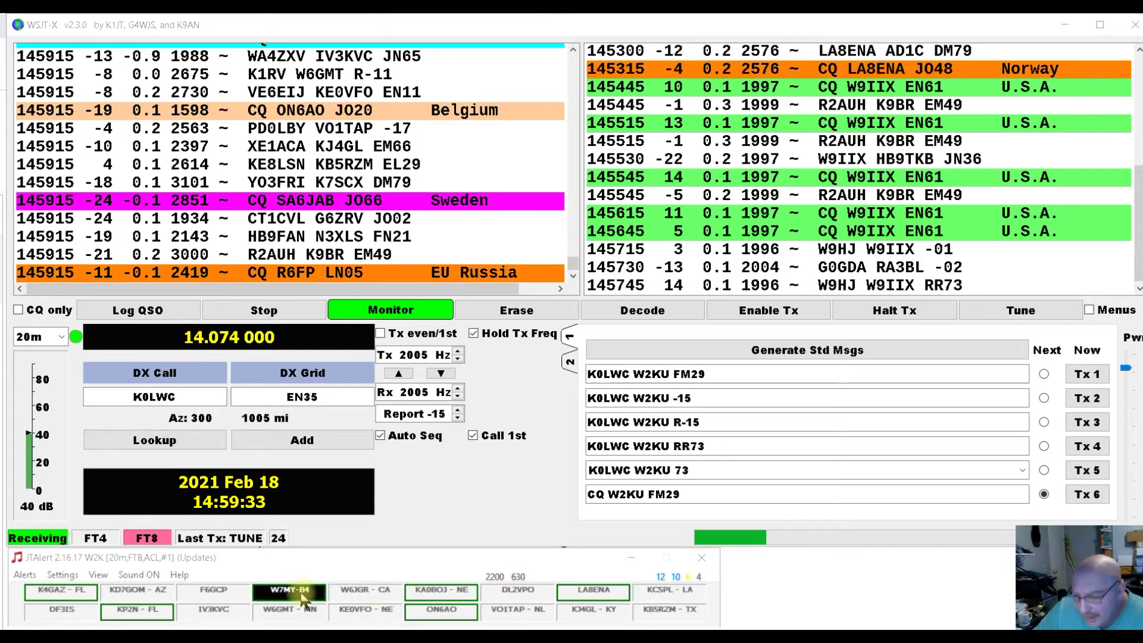
mouse_move(296, 597)
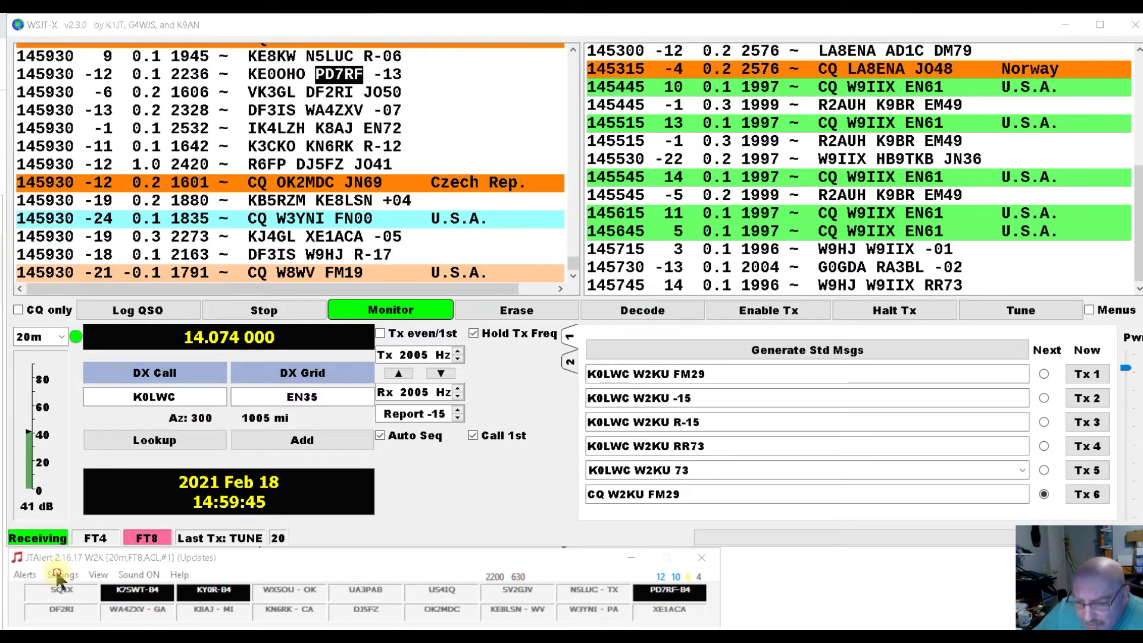
click(59, 573)
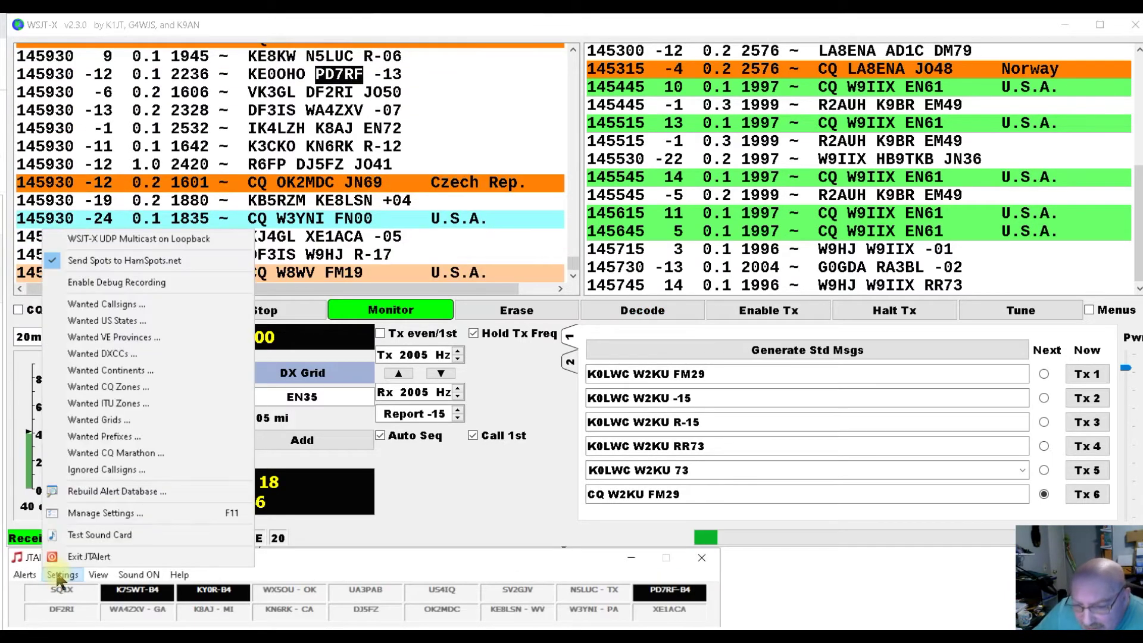
click(87, 516)
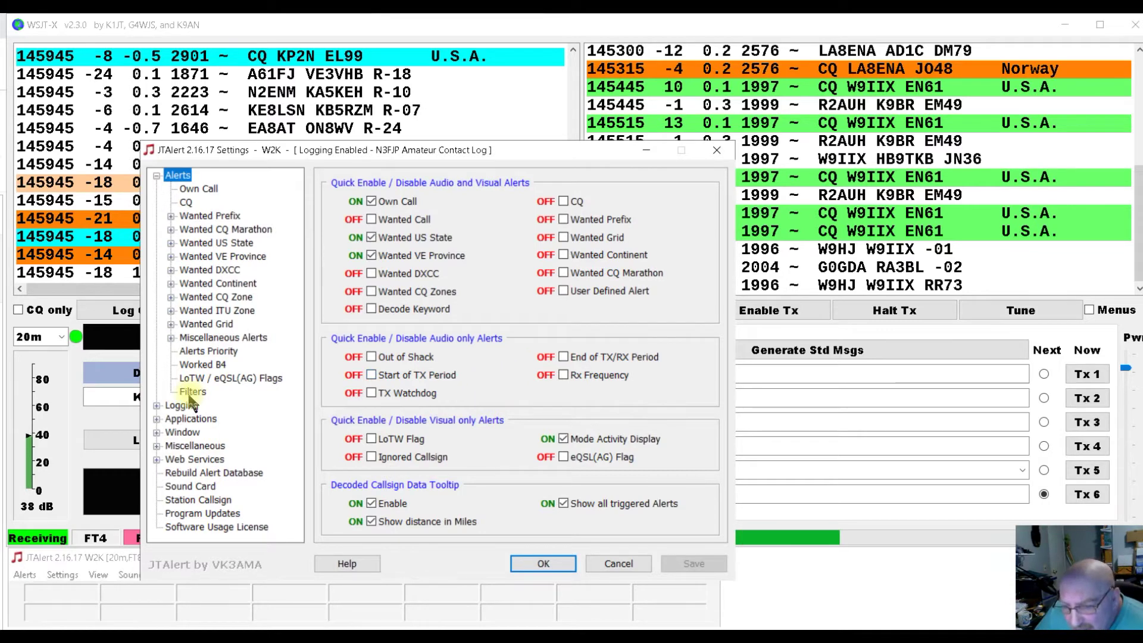
click(158, 405)
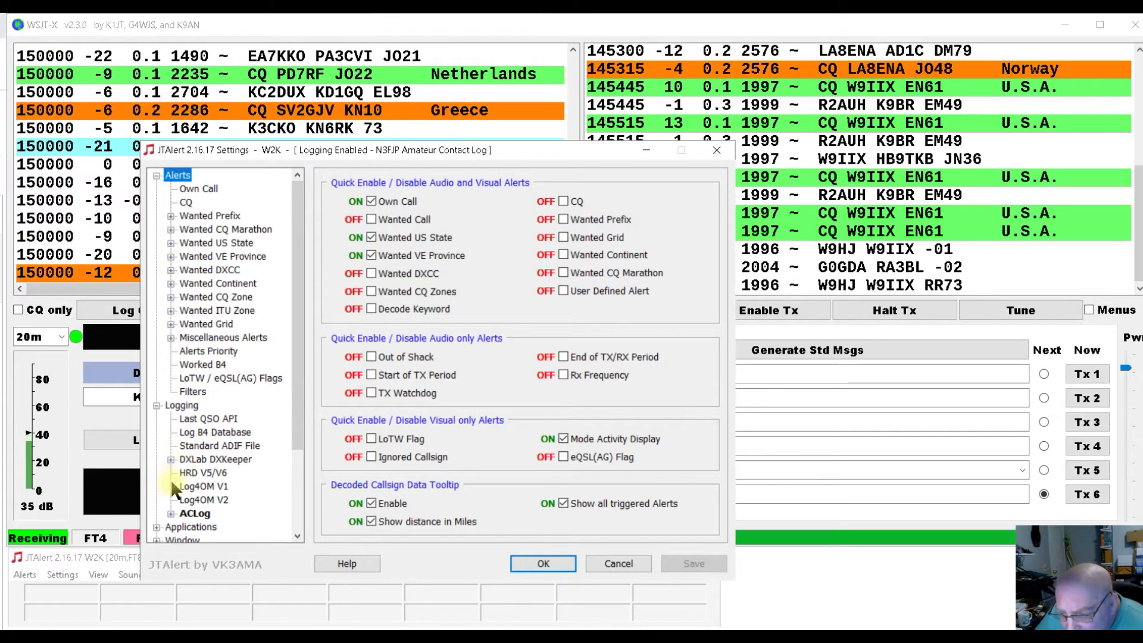
scroll(170, 477, down, 2)
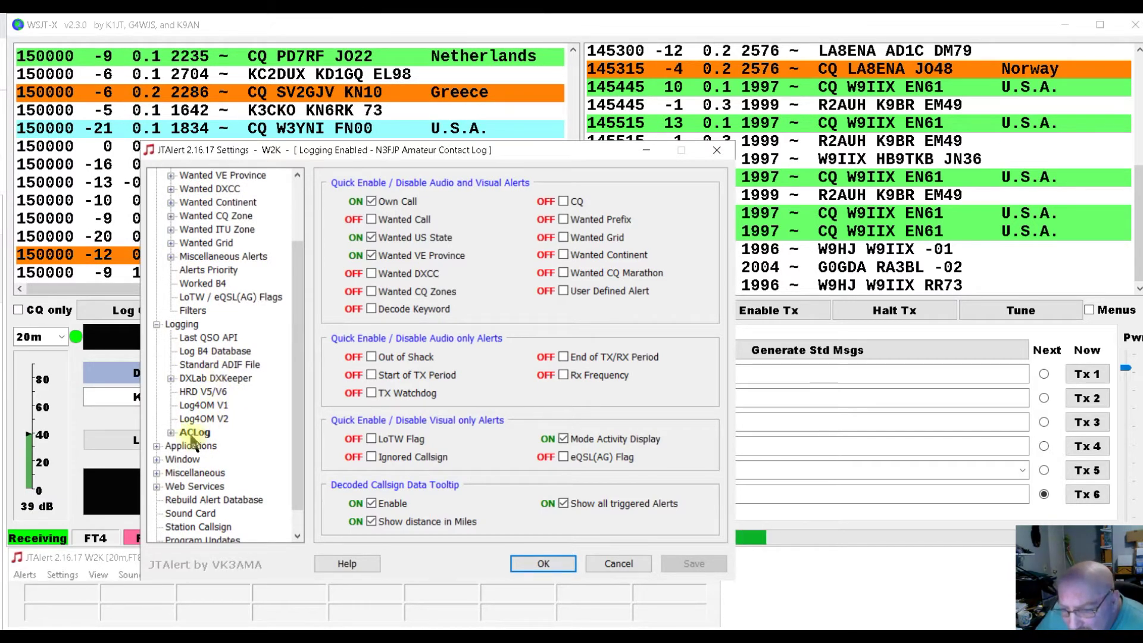
click(170, 432)
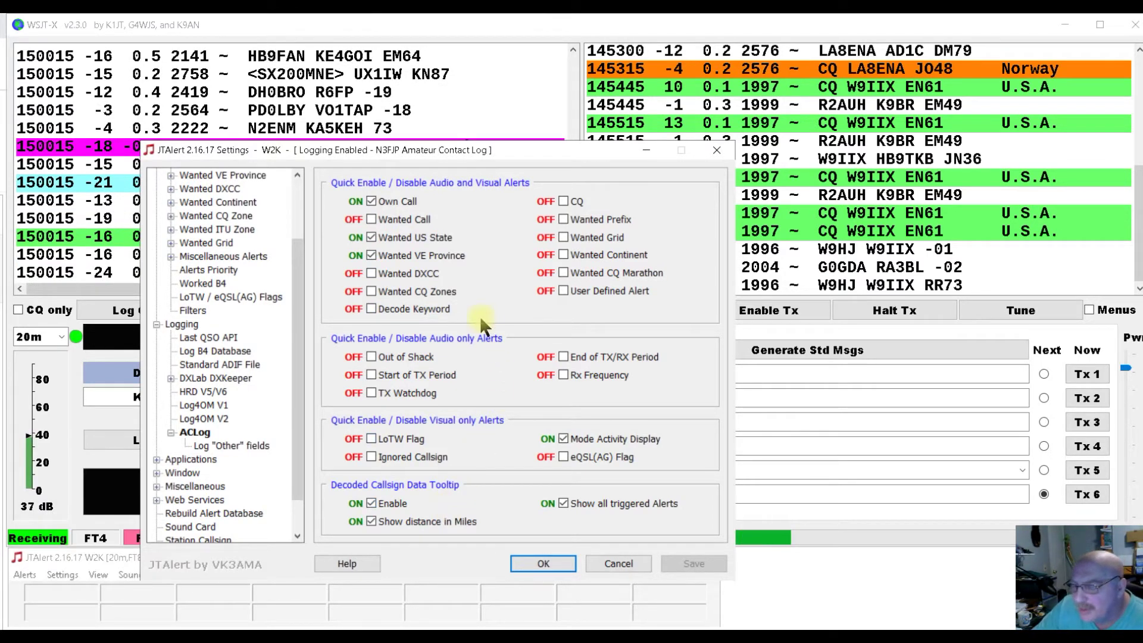
click(543, 563)
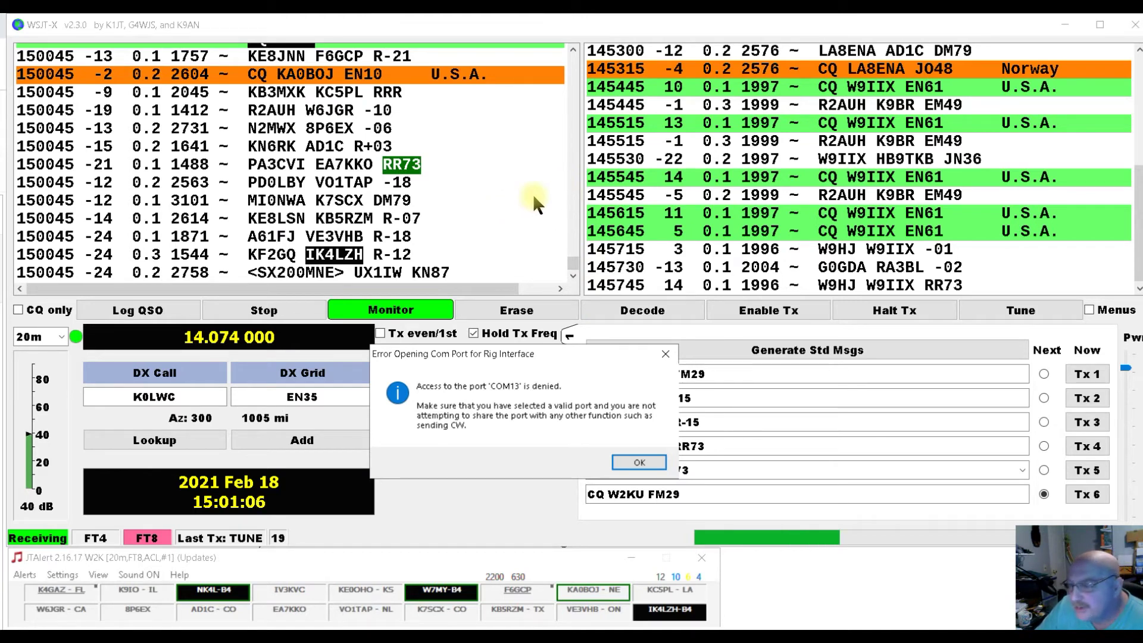
- Dismiss the rig interface COM port error and bring N3FJP's Amateur Contact Log to the front
click(635, 463)
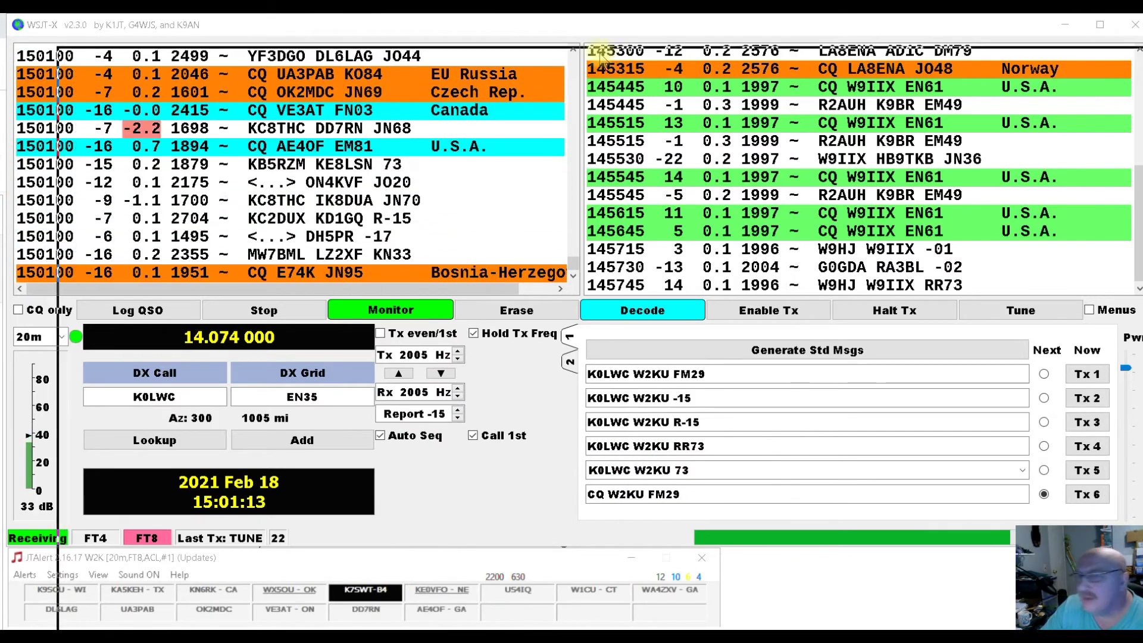
key(alt+Tab)
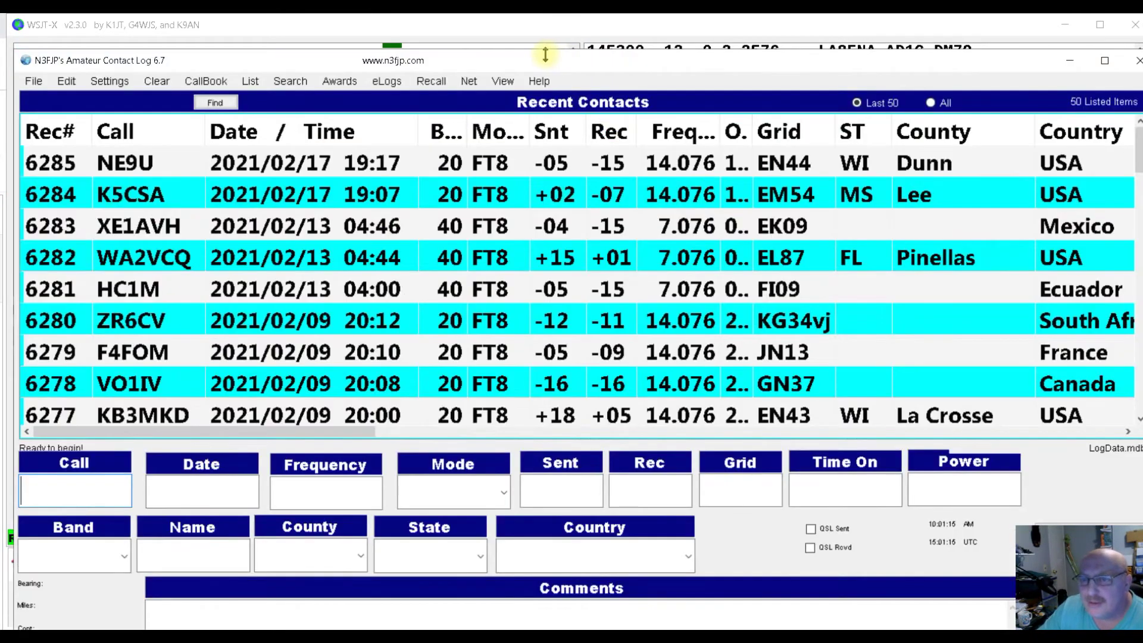
- In the Application Program Interface (API) settings, turn the TCP API server off and back on, and close the dialog
click(109, 82)
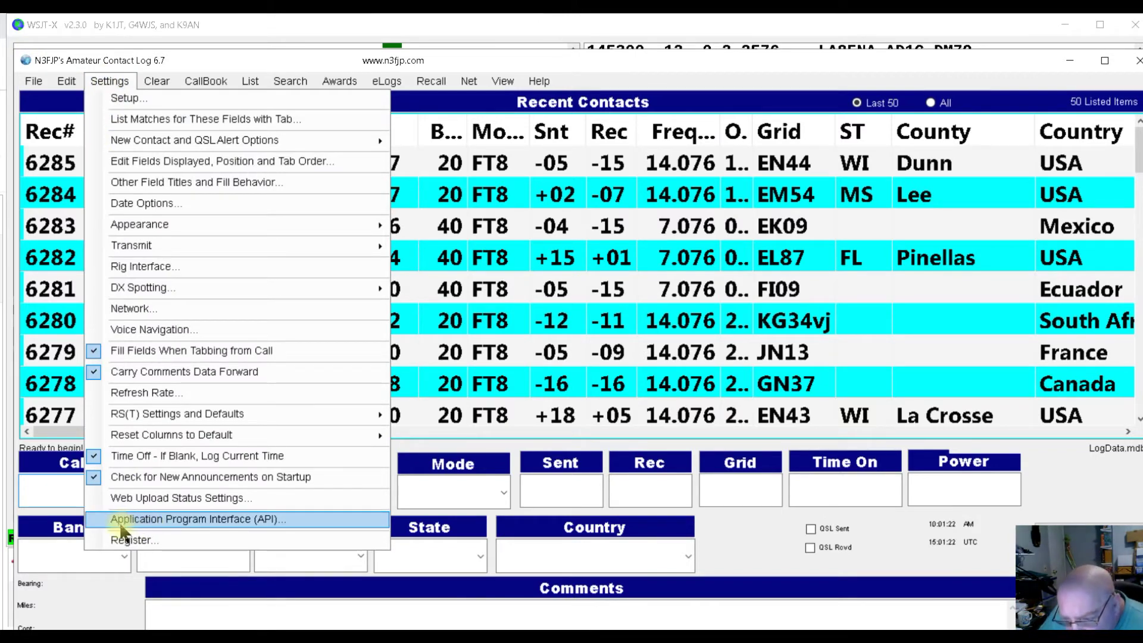
click(244, 521)
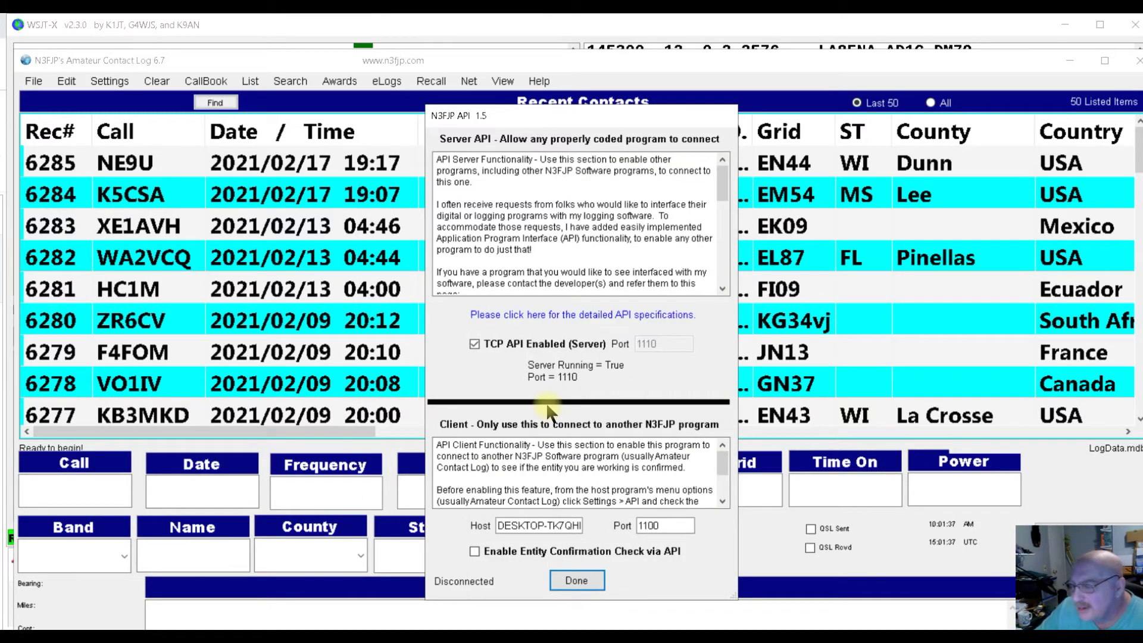
click(474, 344)
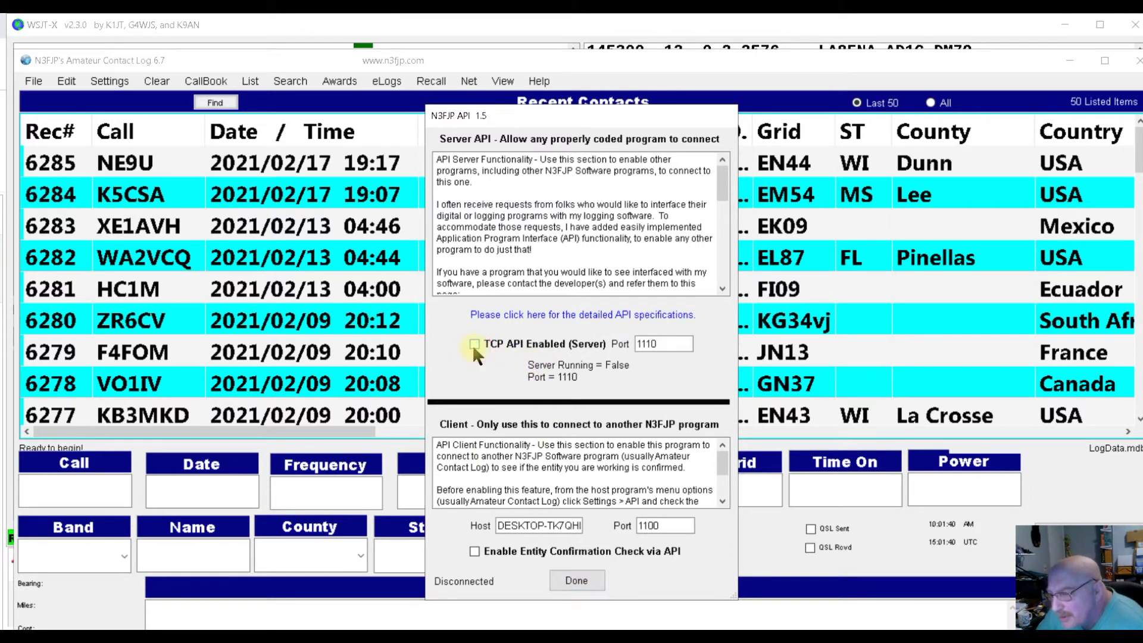
click(474, 344)
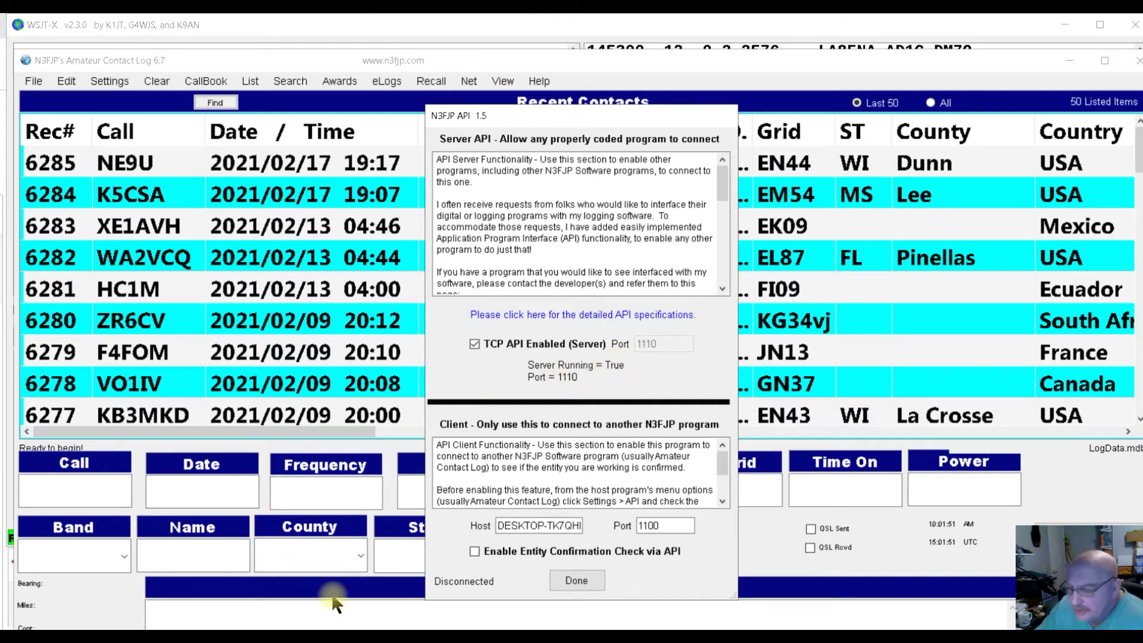
click(576, 581)
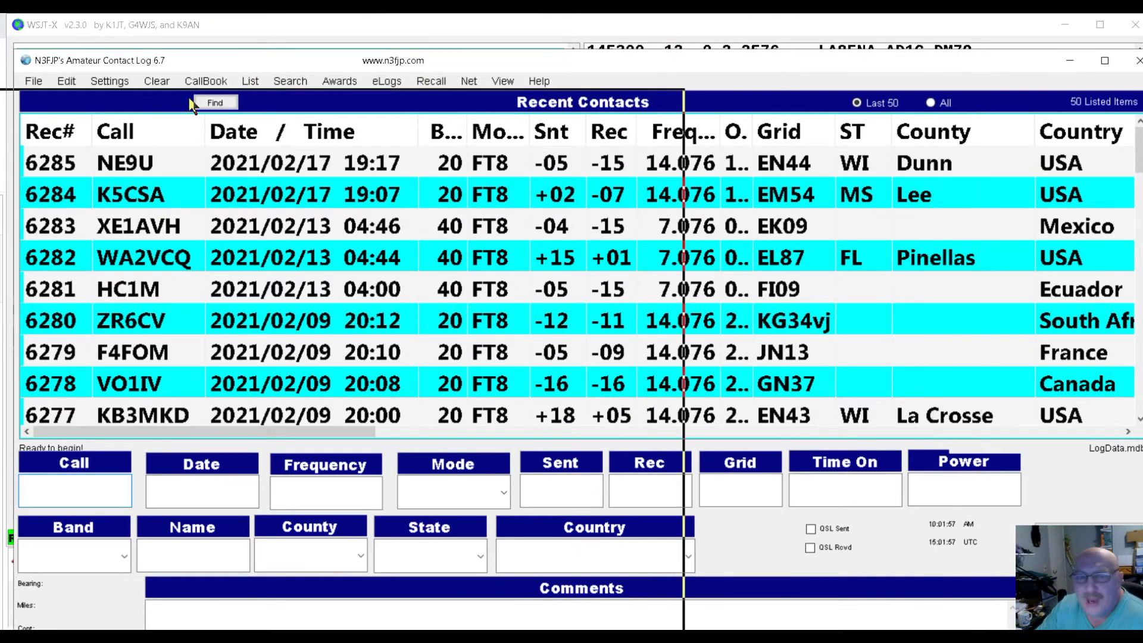
- Move the N3FJP contact log window out of the way to uncover WSJT-X
click(7, 150)
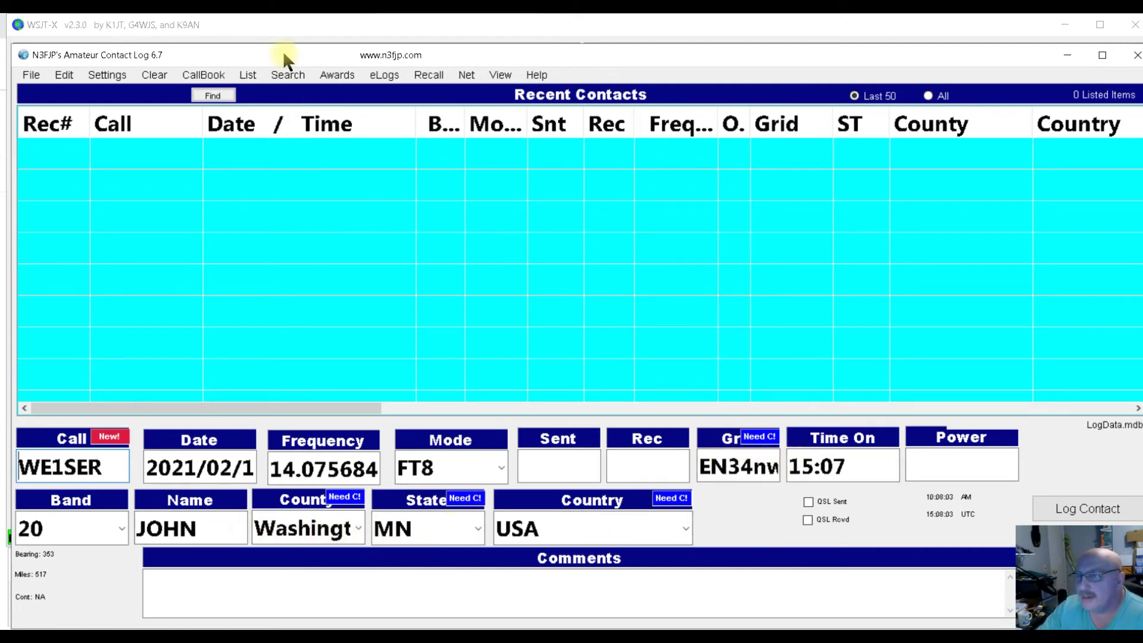
drag(474, 48, 13, 161)
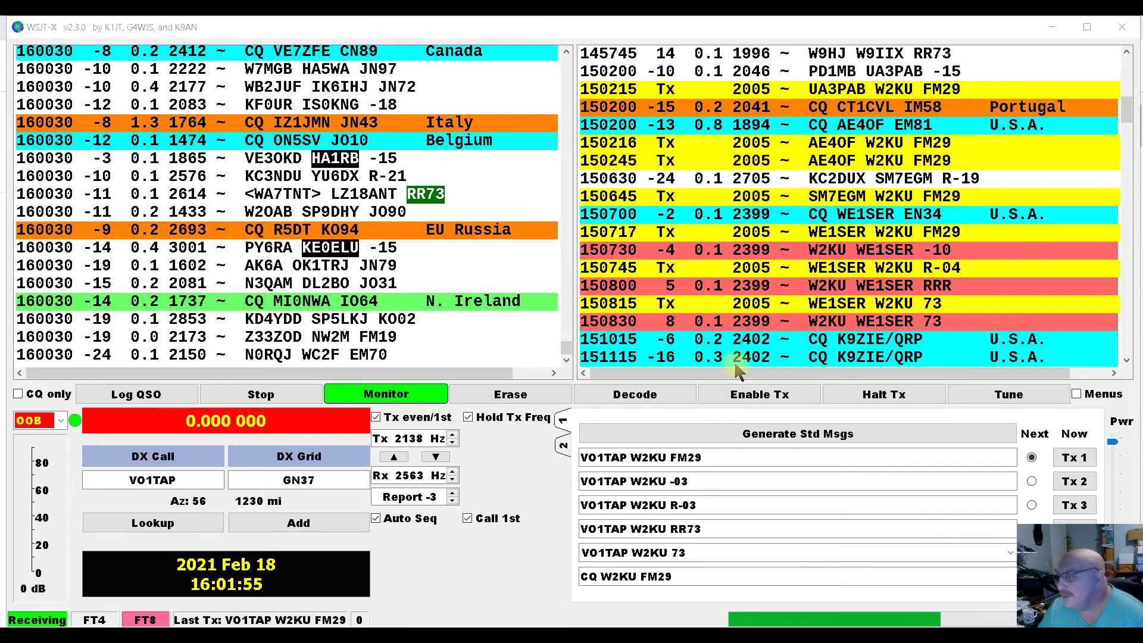